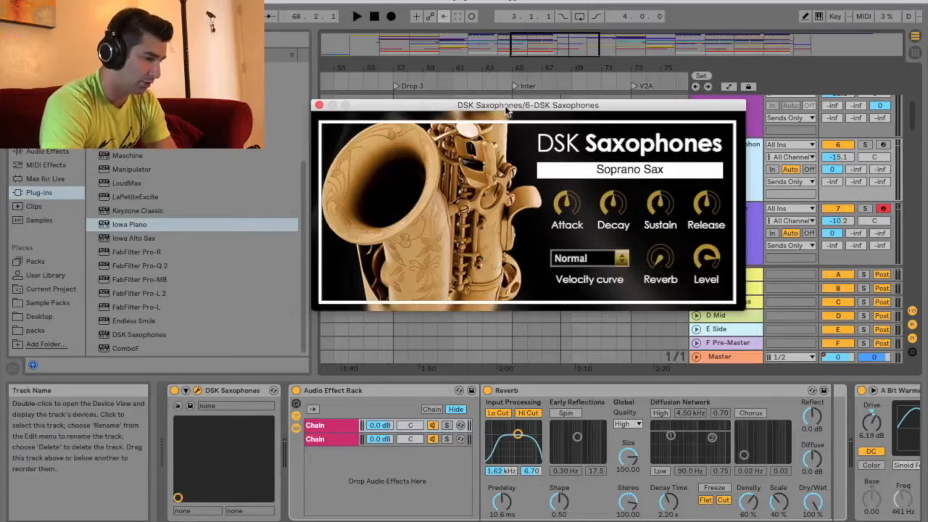
Step: Review the instrument list and velocity curve options in the DSK Saxophones plug-in, then close its window
left_click_drag(500, 108, 510, 132)
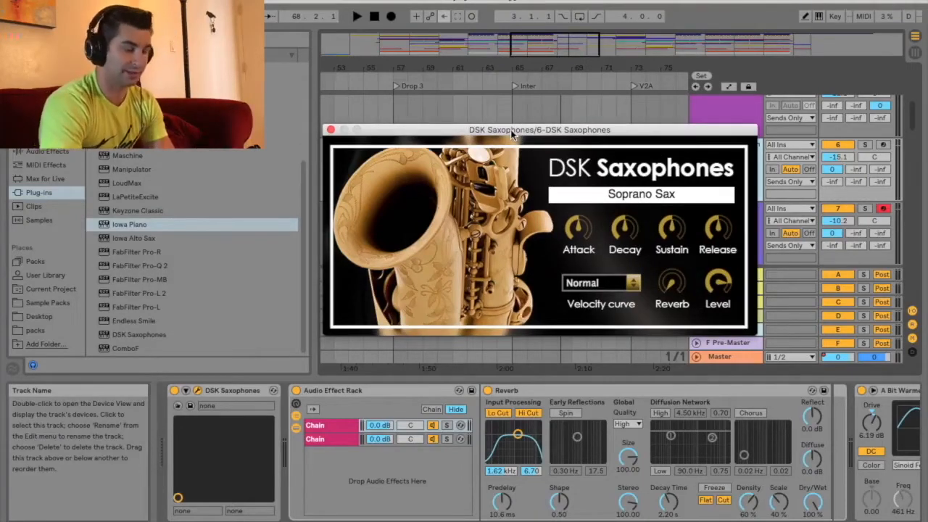
left_click(661, 196)
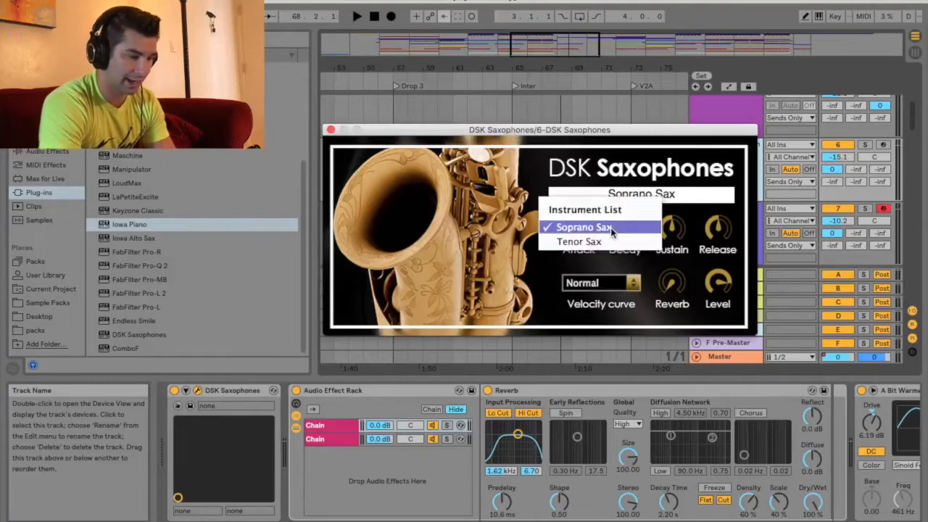
left_click(530, 169)
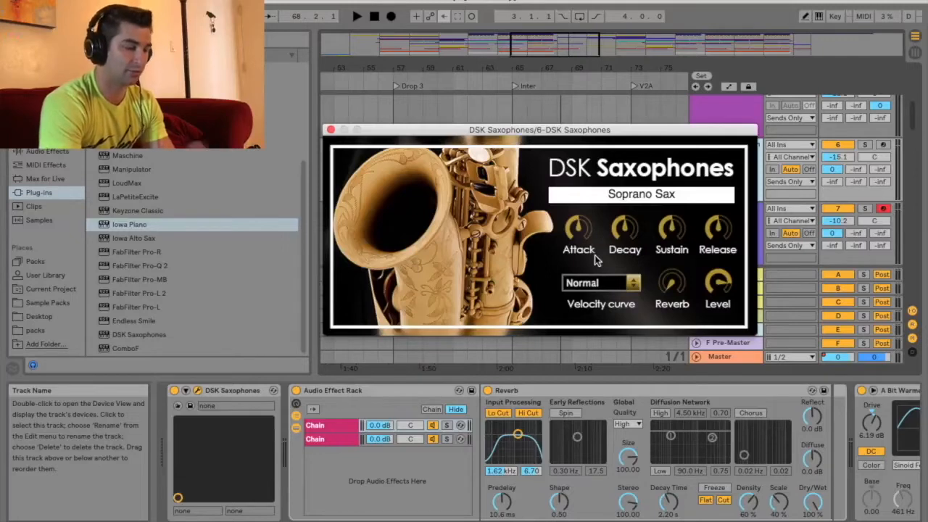
left_click(631, 282)
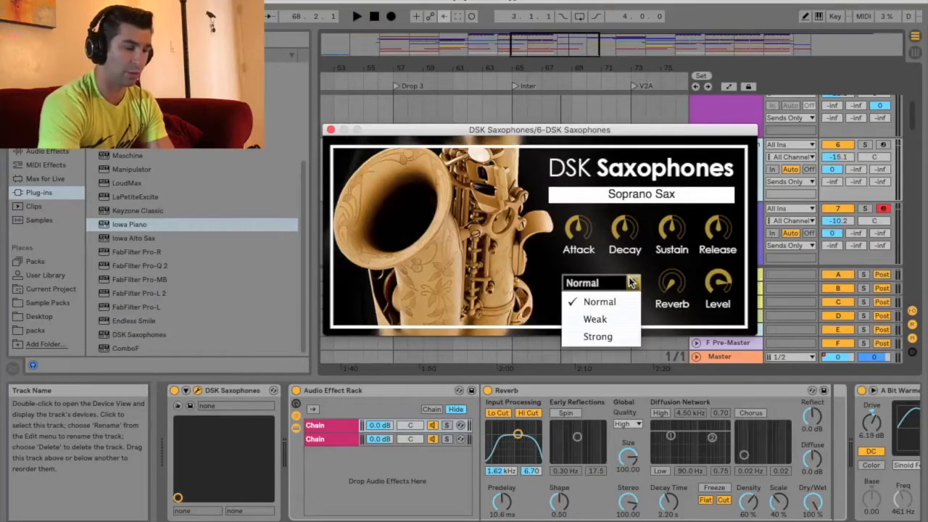
left_click(545, 277)
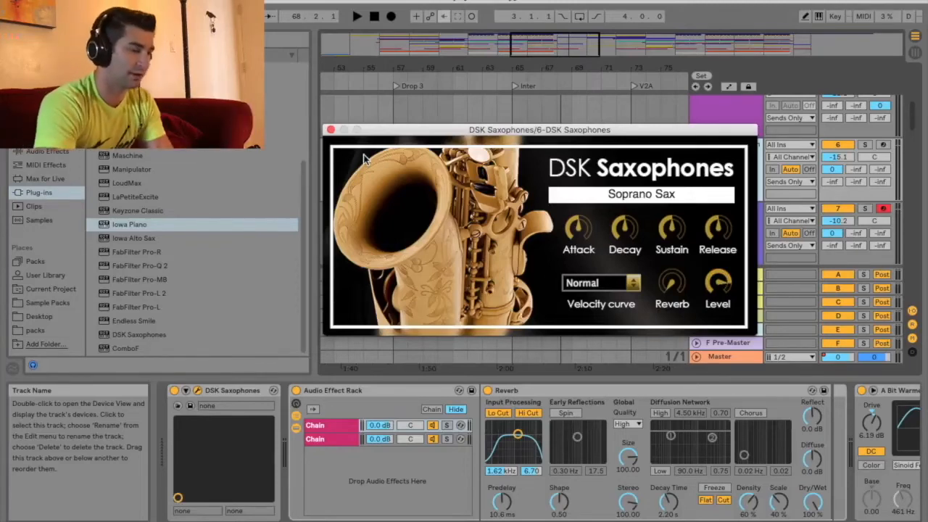
left_click(331, 130)
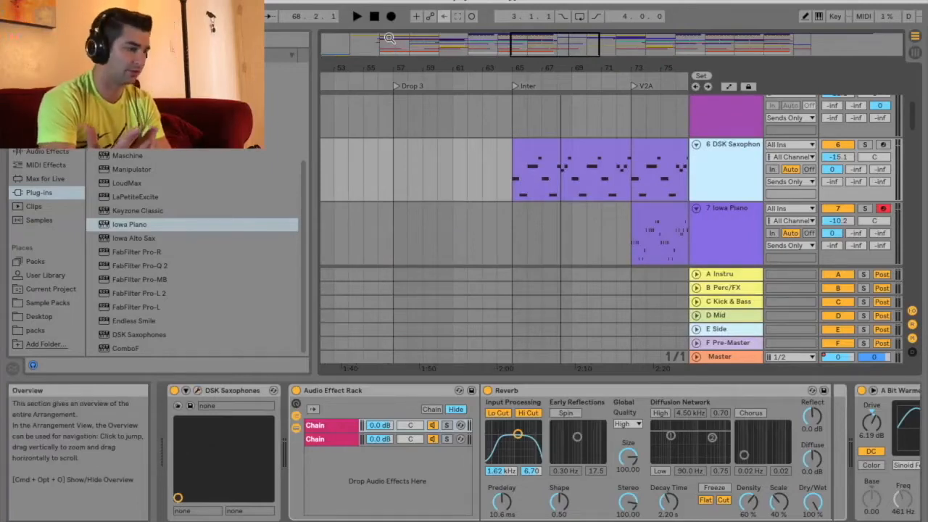
Step: Return playback to the song start and audition the arrangement from just before the V1B marker
left_click(374, 19)
left_click_drag(375, 69, 535, 70)
left_click_drag(441, 58, 416, 65)
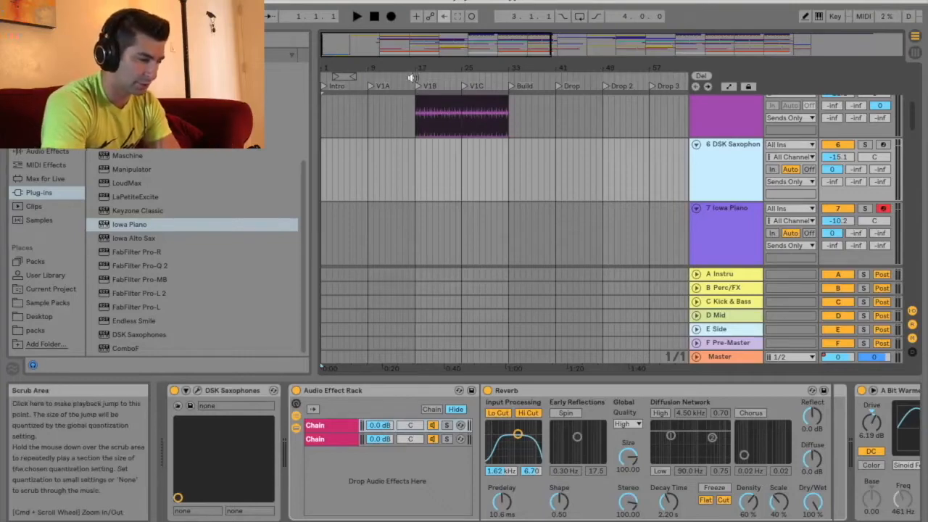
left_click(415, 79)
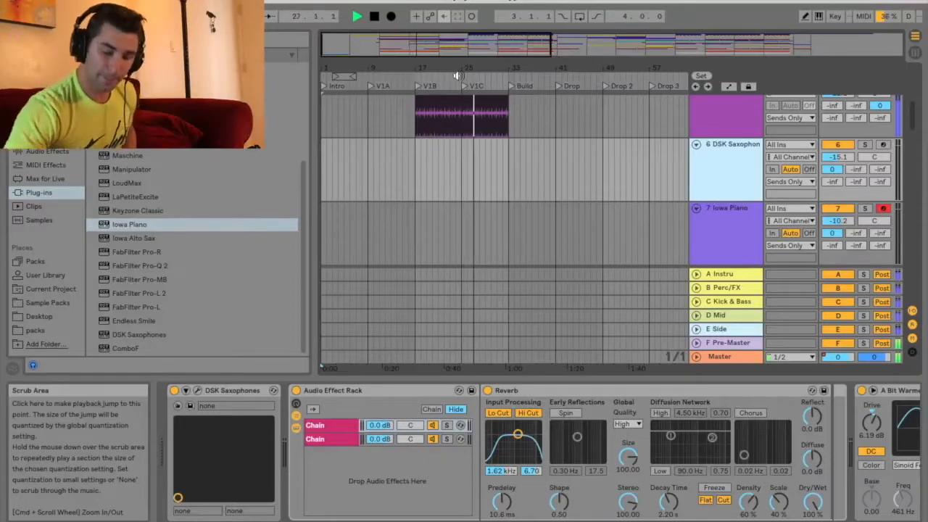
key("space")
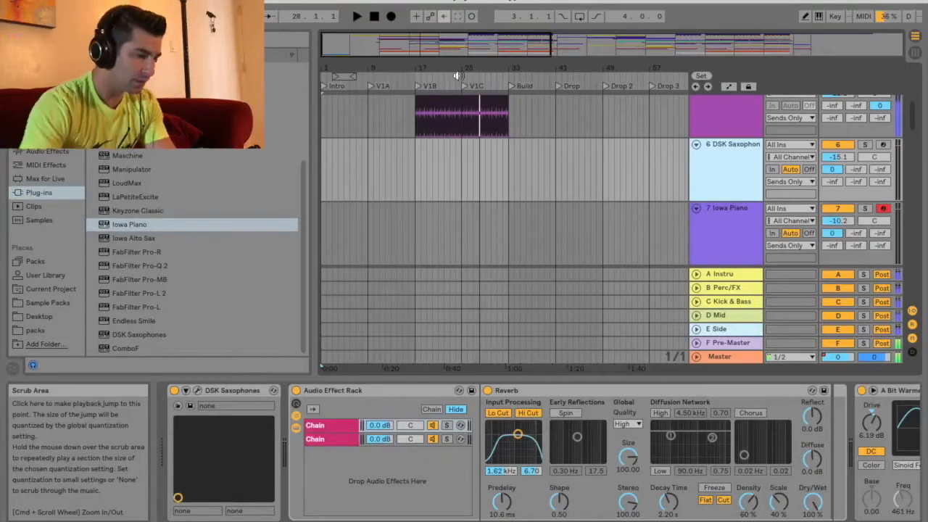
Step: Solo the DSK Saxophones track and listen to its part from just before the Inter marker
left_click_drag(537, 68, 480, 152)
scroll(490, 157, "up", 3)
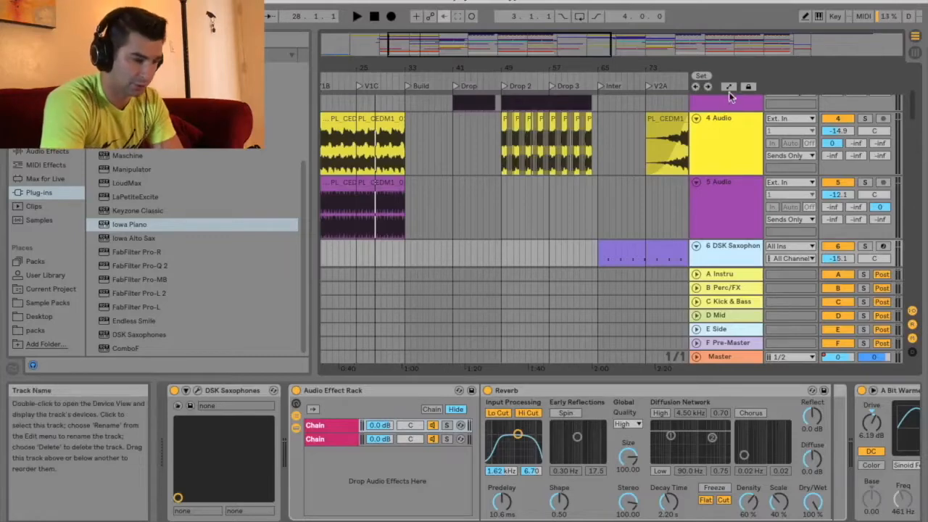
left_click_drag(609, 69, 550, 91)
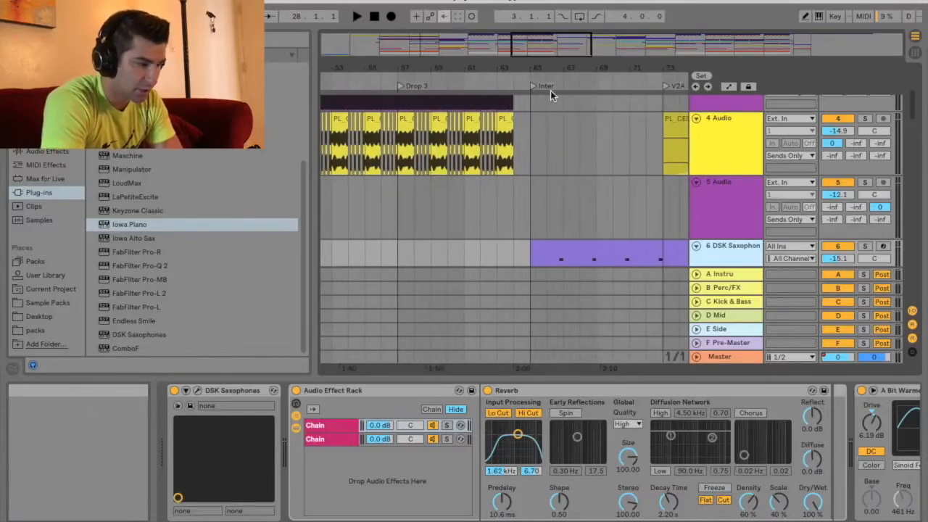
scroll(585, 138, "down", 5)
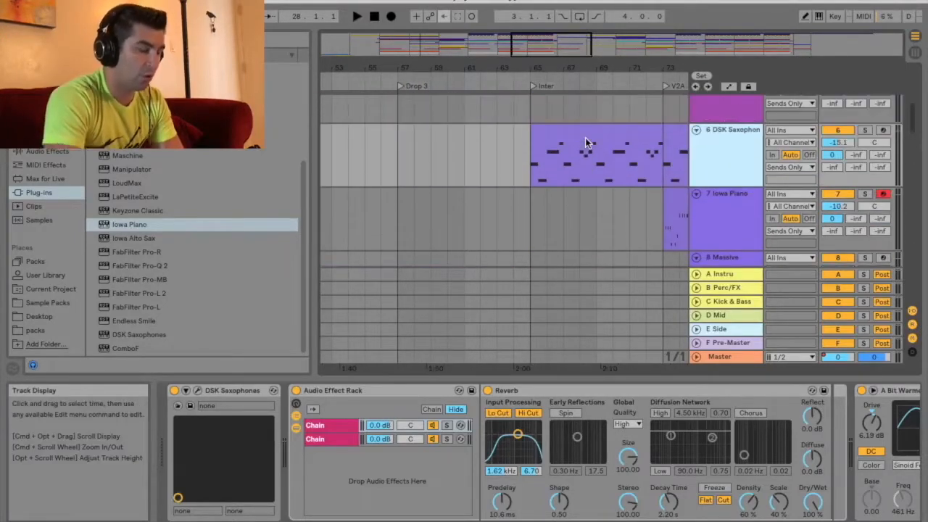
left_click(866, 130)
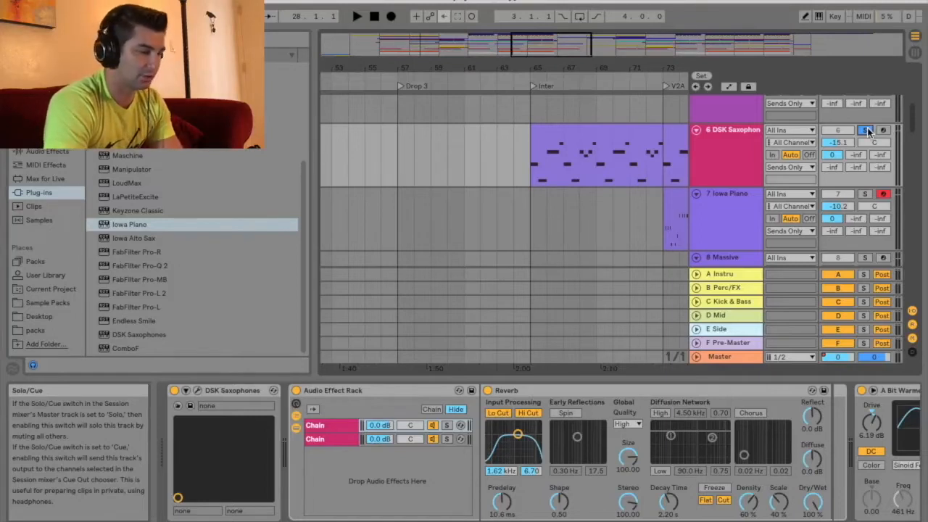
left_click(517, 75)
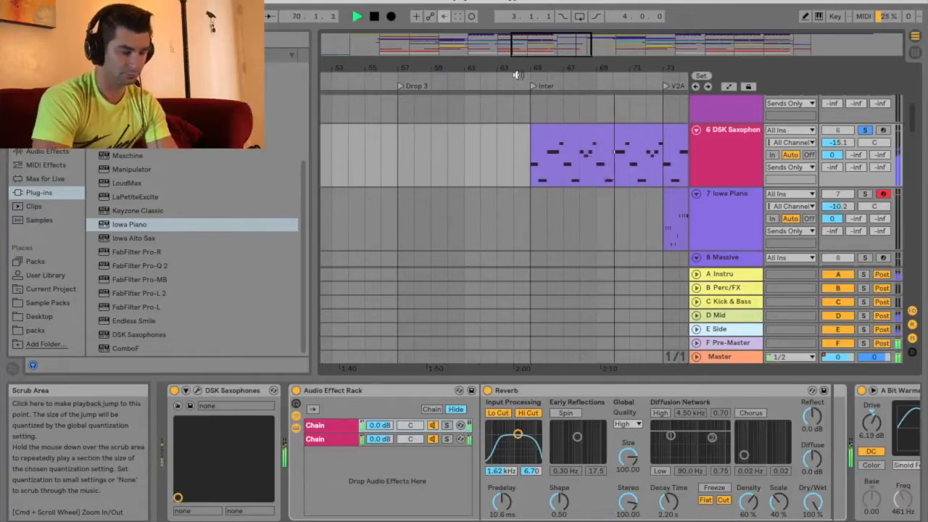
key("space")
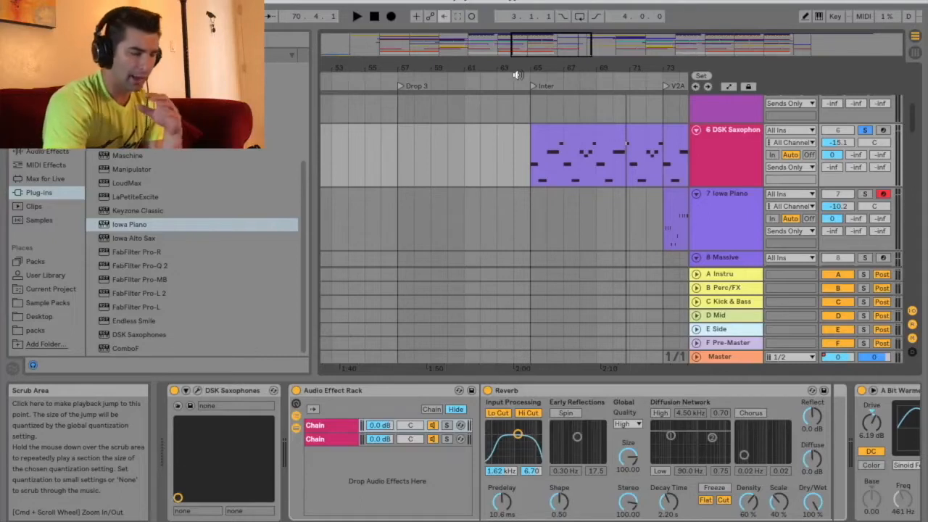
Step: Arm the DSK Saxophones track for recording and enable the computer MIDI keyboard
left_click(883, 130)
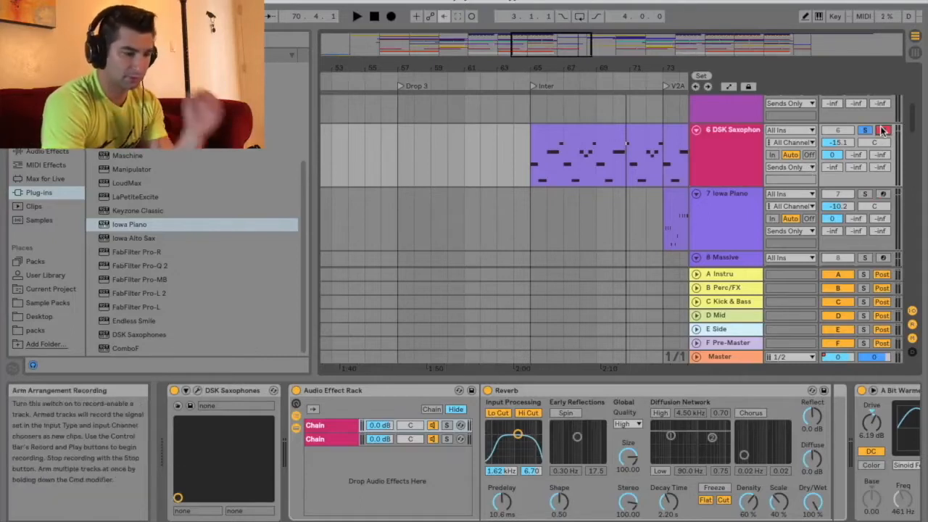
left_click(818, 16)
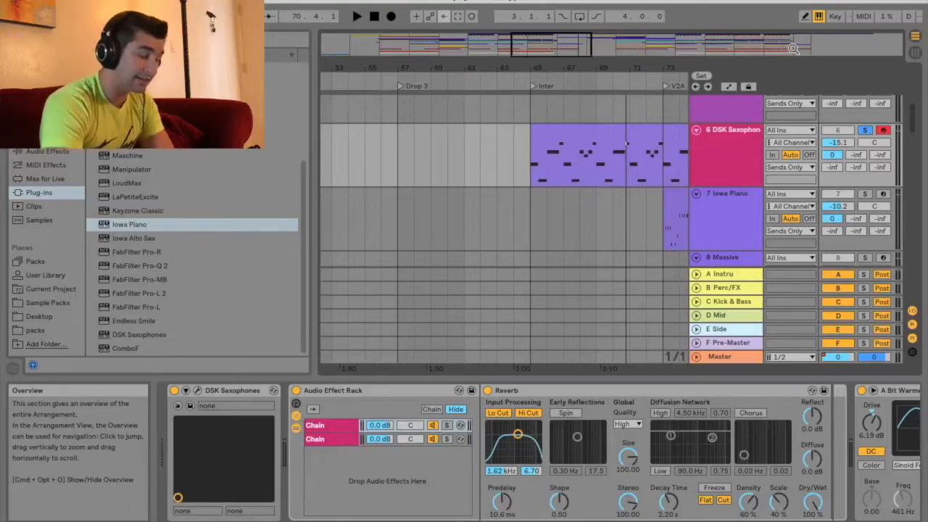
Step: Examine the velocity curve choices in the DSK Saxophones plug-in and close its window
left_click(197, 391)
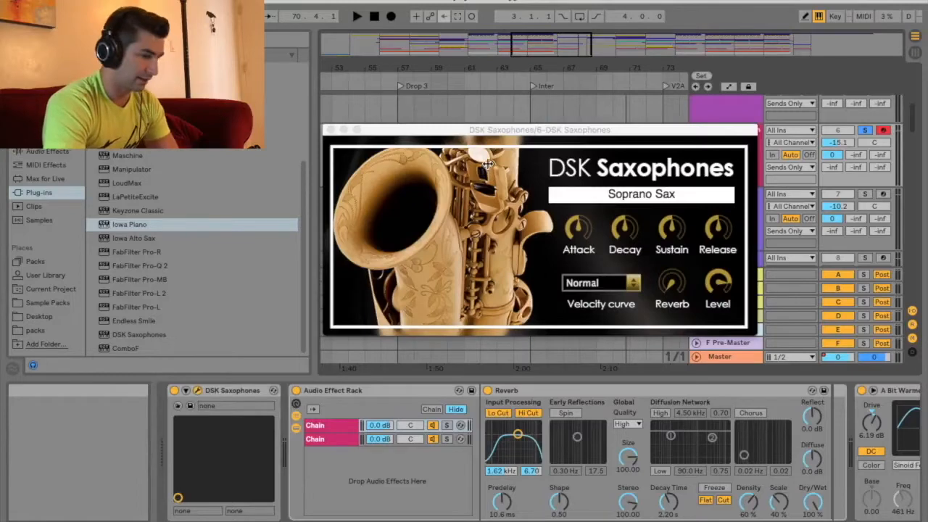
left_click(507, 134)
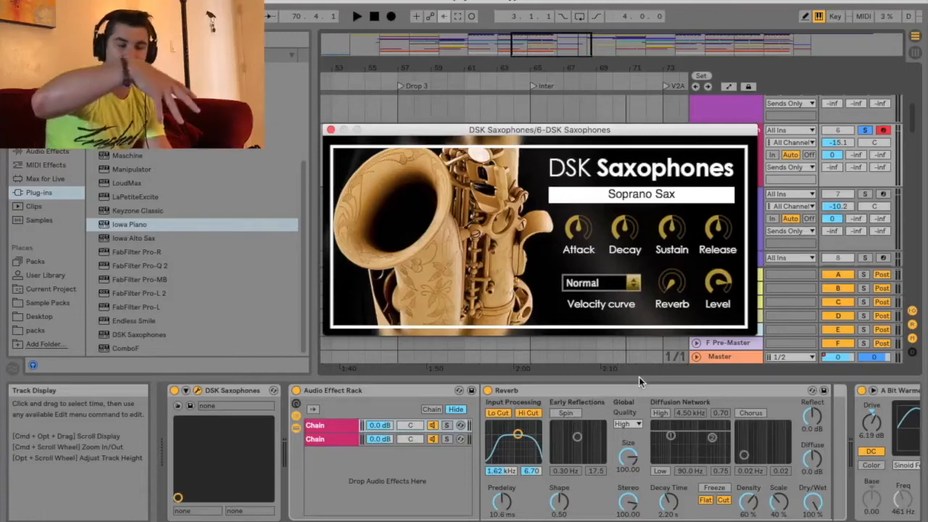
left_click(632, 283)
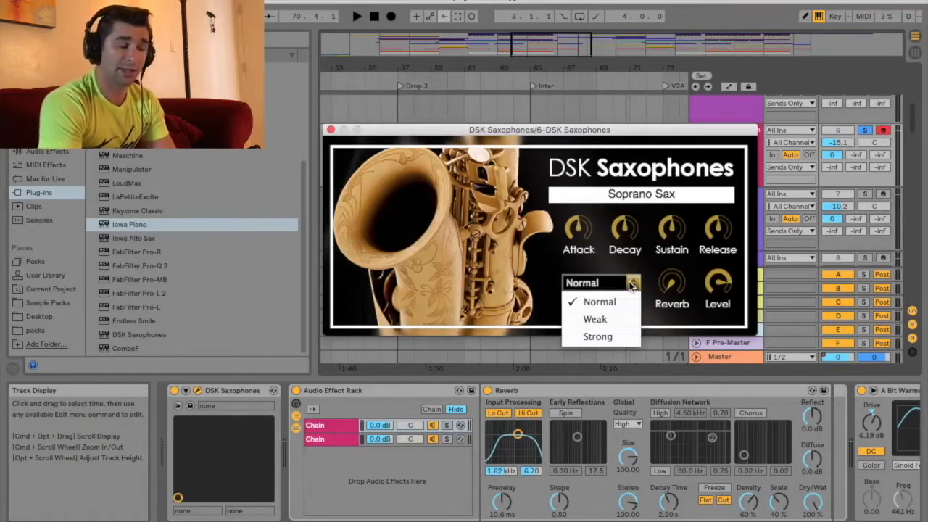
left_click(537, 267)
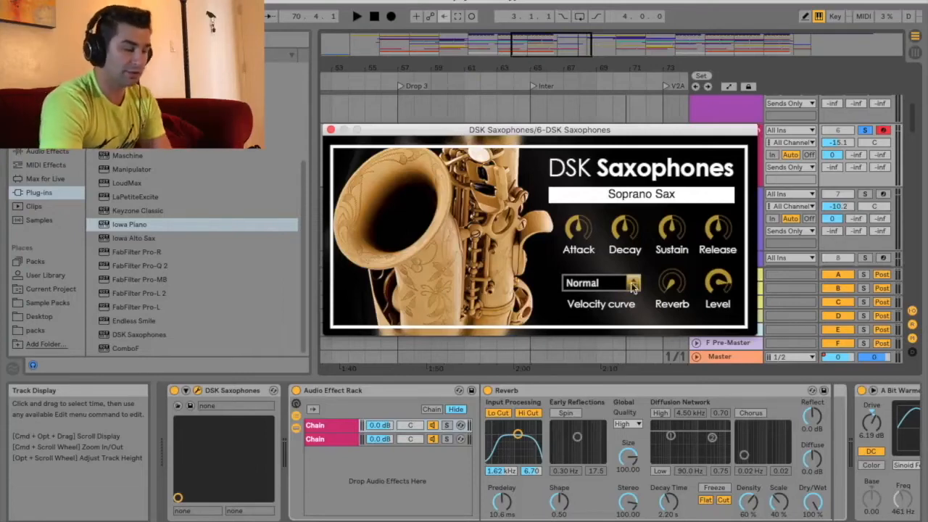
left_click(328, 129)
Step: Open the saxophone clip at the Inter marker in the note editor and enlarge the editor
left_click(540, 130)
key("shift+Tab")
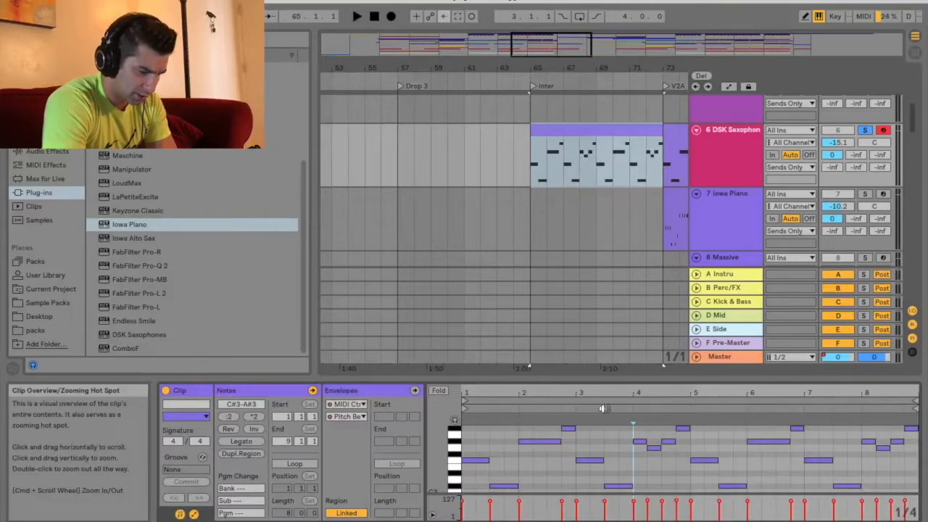
left_click_drag(590, 374, 620, 227)
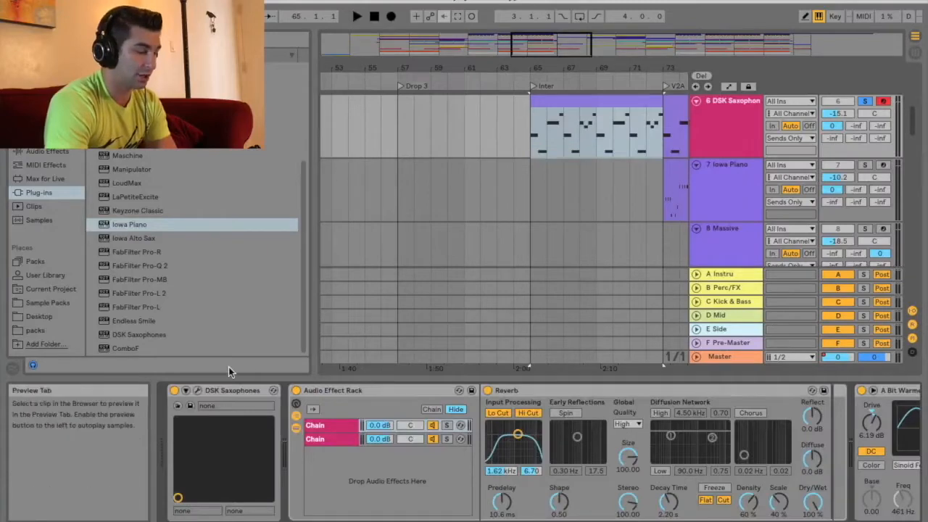
Step: Check the plug-in's velocity curve setting again and return to the saxophone clip's notes
left_click(197, 391)
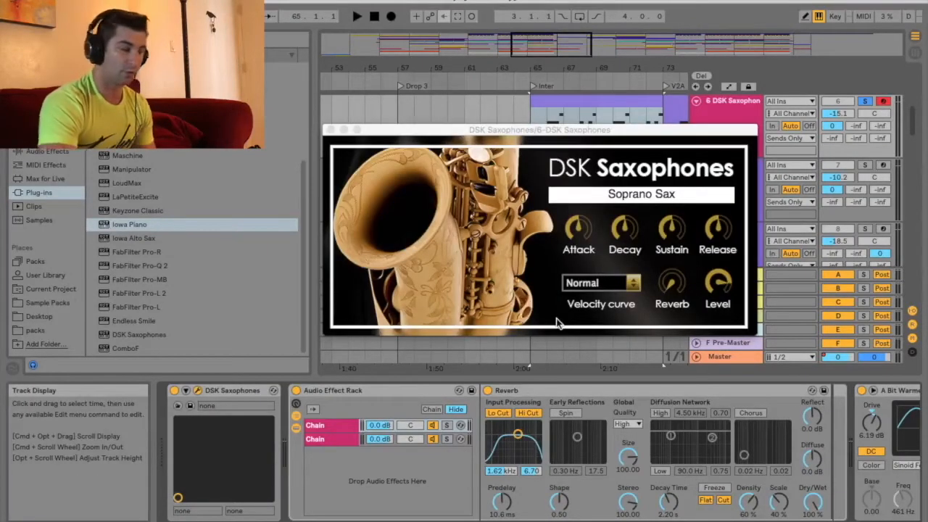
left_click(617, 280)
left_click(590, 281)
left_click(645, 520)
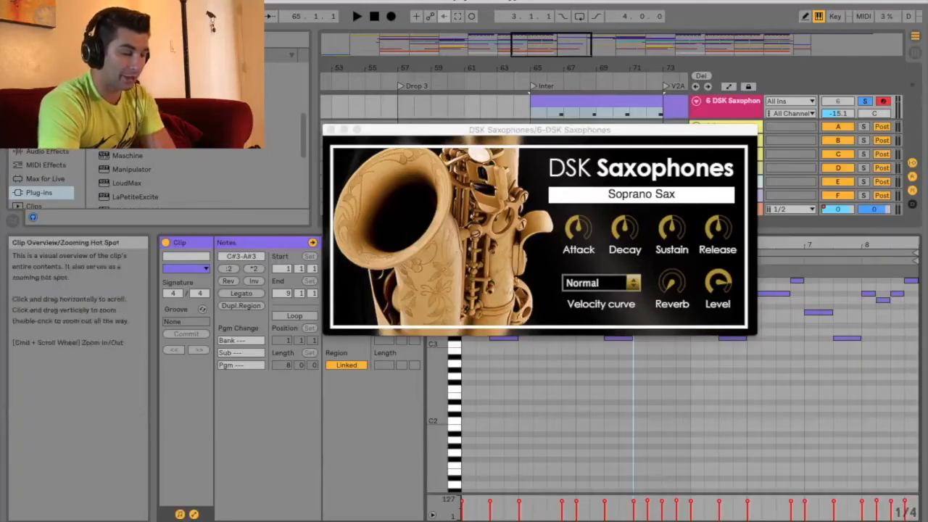
left_click(330, 129)
Step: Lower the velocities of the clip's second and third notes, C#3 and G#3, and play the clip
left_click_drag(489, 502, 490, 517)
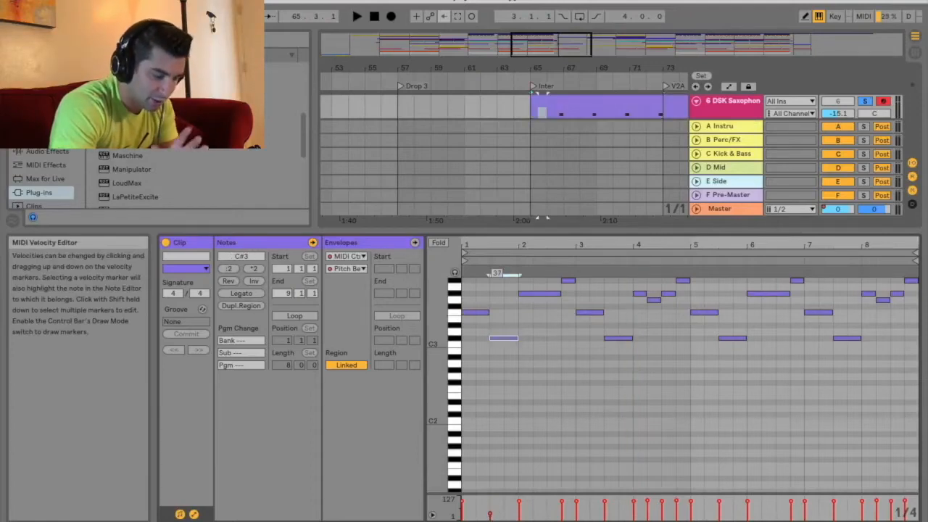
left_click(519, 502)
left_click_drag(519, 502, 519, 507)
key("space")
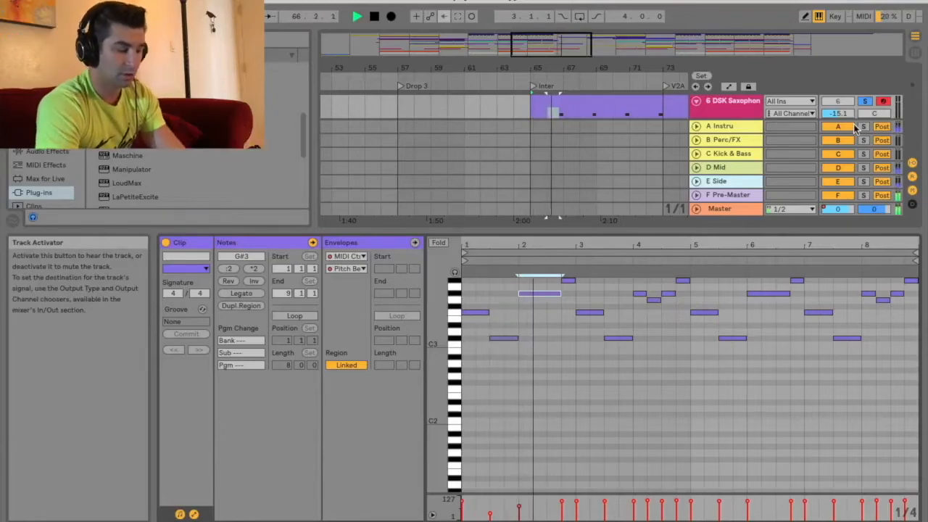
key("space")
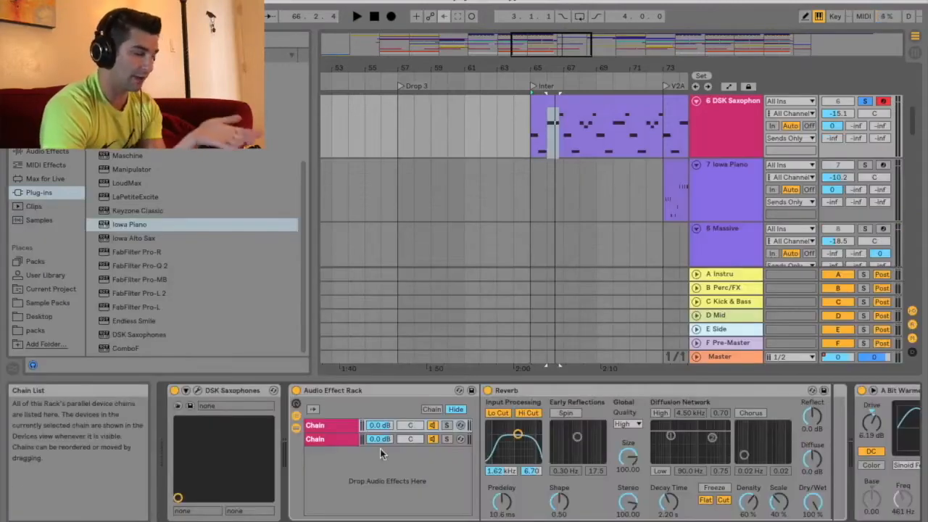
Step: Set the DSK Saxophones velocity curve to Strong and audition the edited clip
left_click(198, 390)
left_click(606, 285)
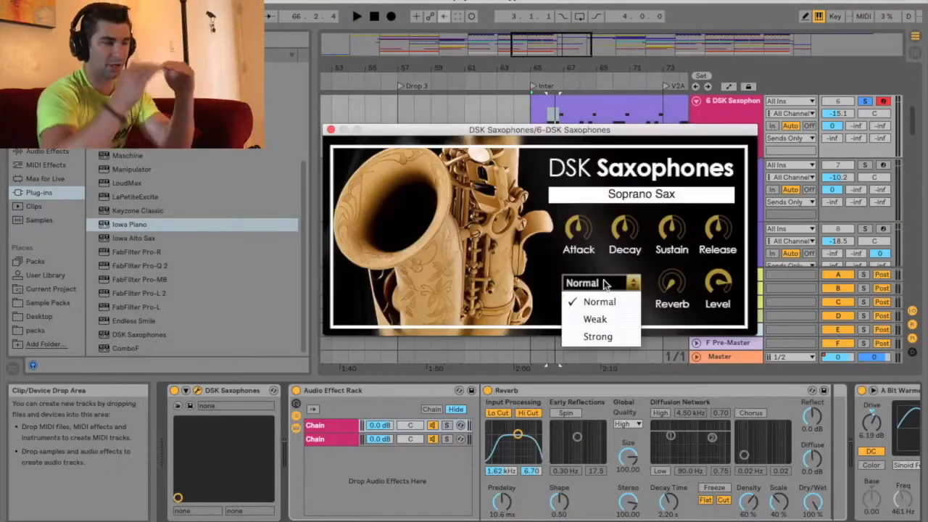
left_click(601, 337)
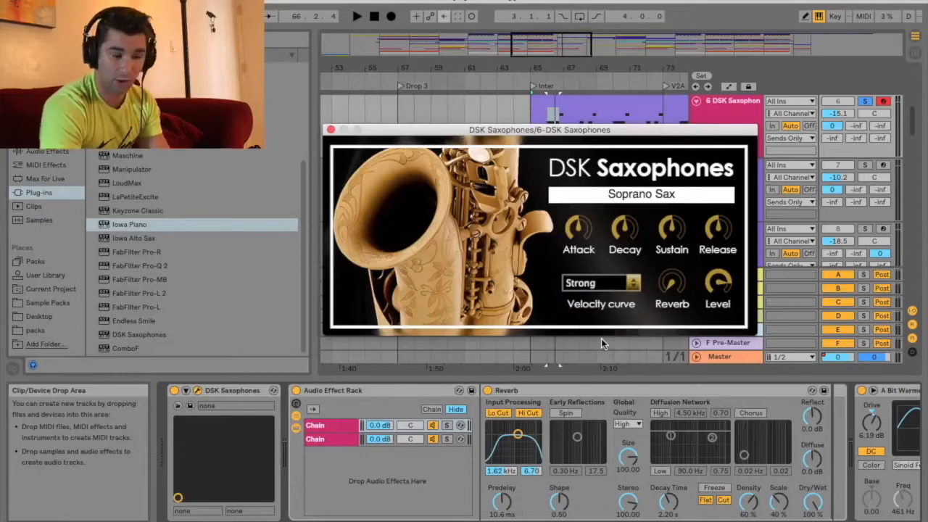
left_click(331, 129)
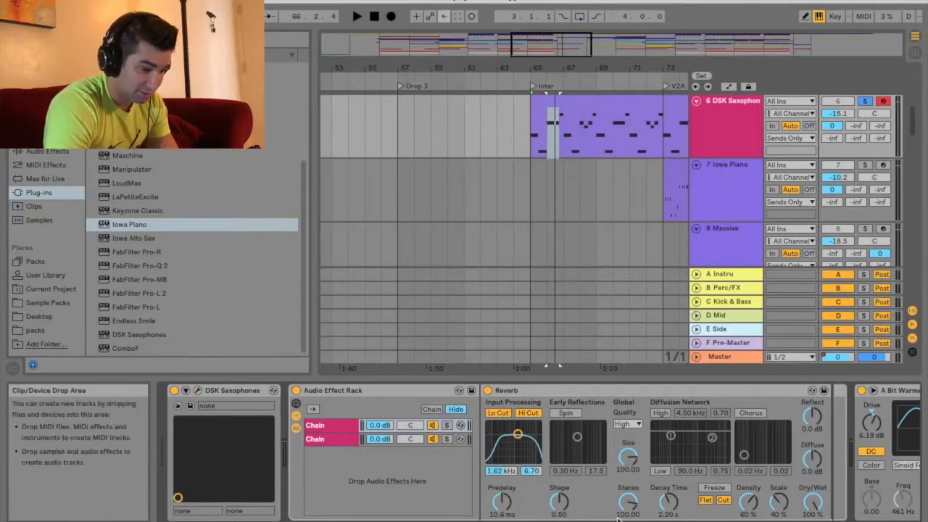
key("shift+Tab")
key("space")
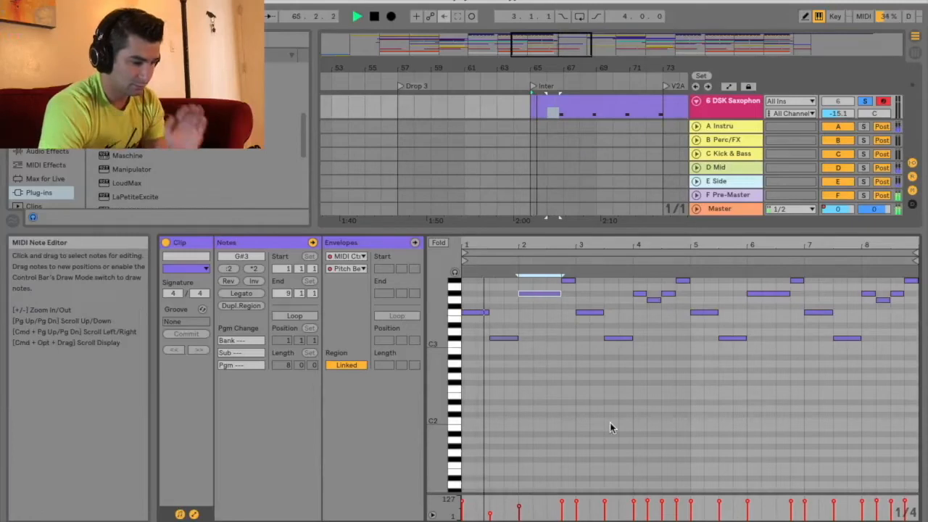
key("space")
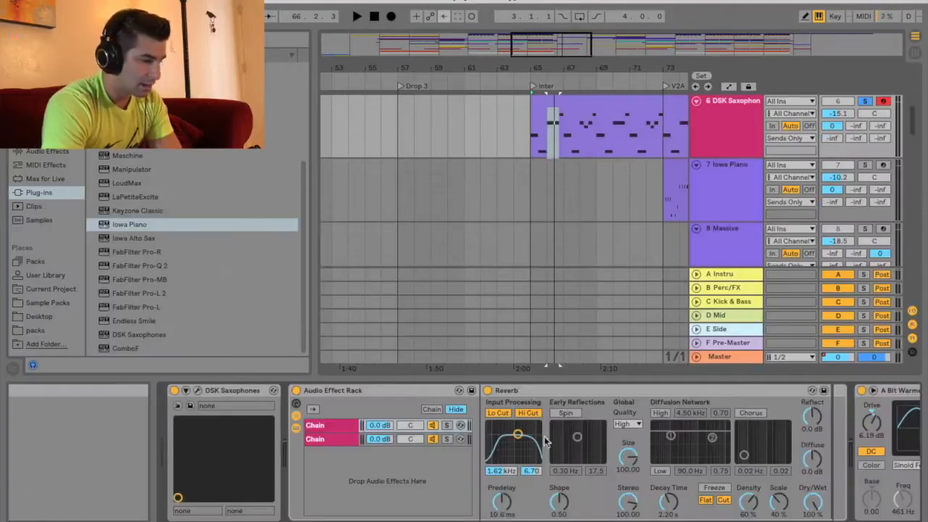
Step: Set the DSK Saxophones velocity curve to Weak
left_click(191, 406)
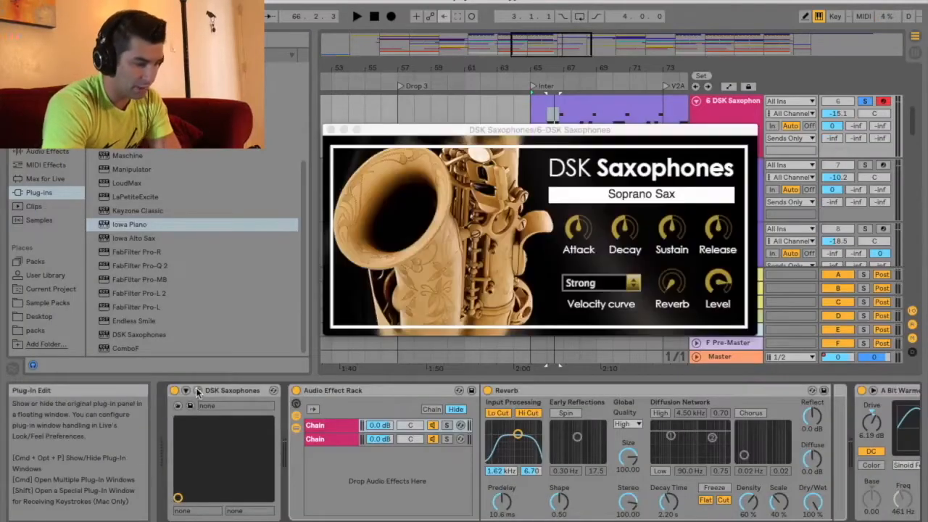
left_click(585, 288)
left_click(584, 320)
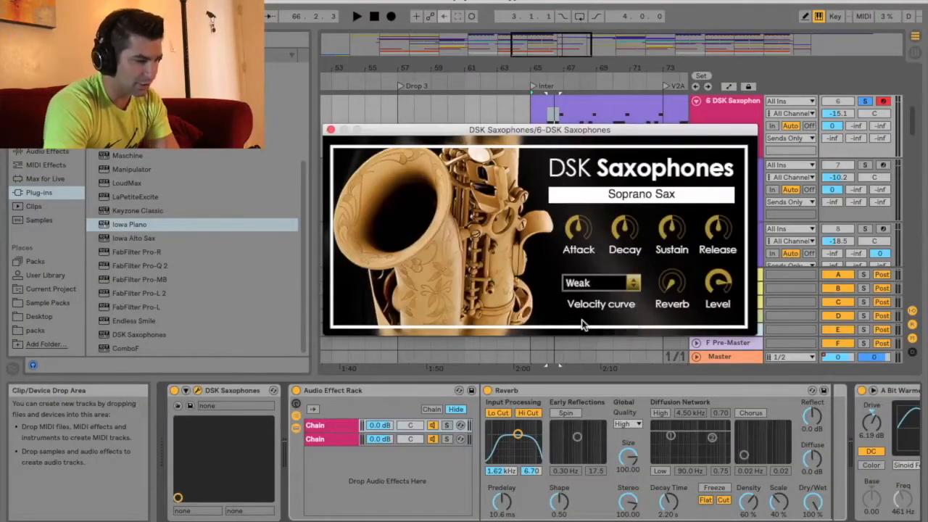
Step: Close the plug-in window and audition the saxophone clip with the Weak velocity curve
left_click(330, 129)
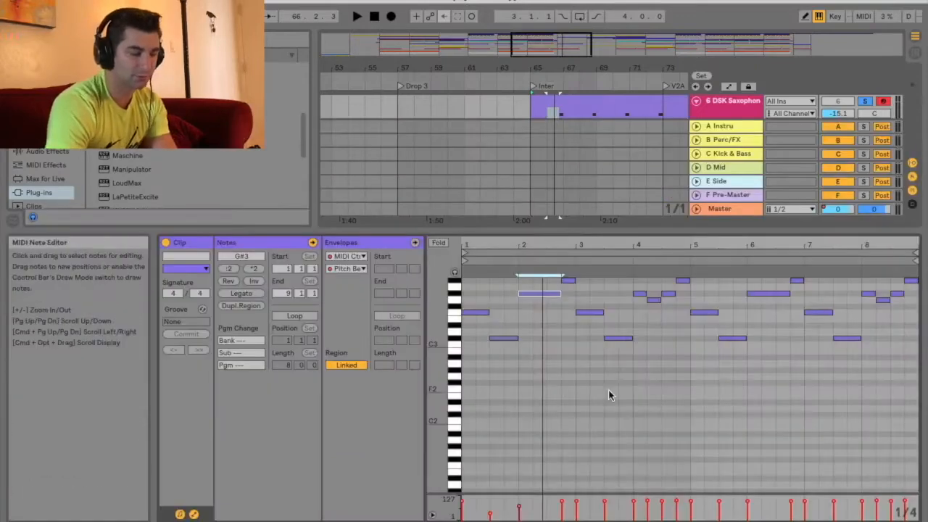
key("space")
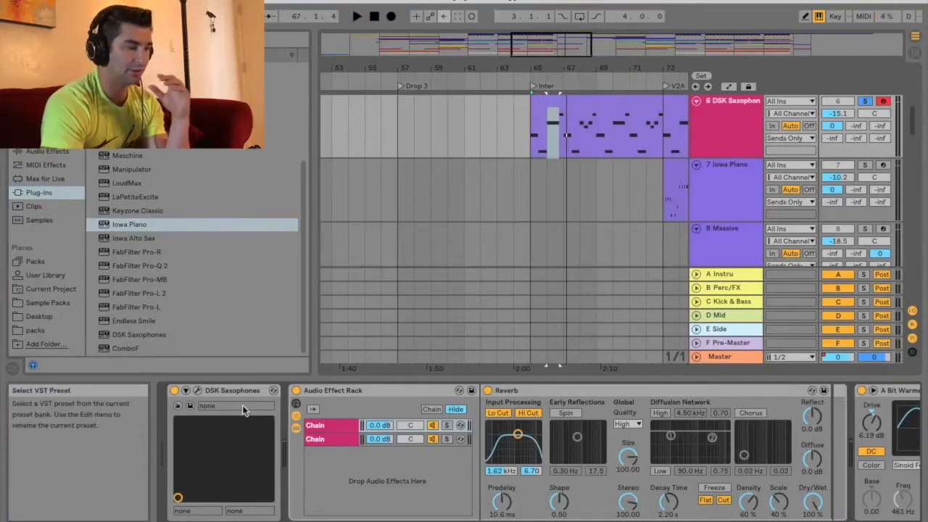
Step: Try the DSK Saxophones velocity curve on Normal, Weak and Strong in turn to compare how the edited clip plays
left_click(197, 390)
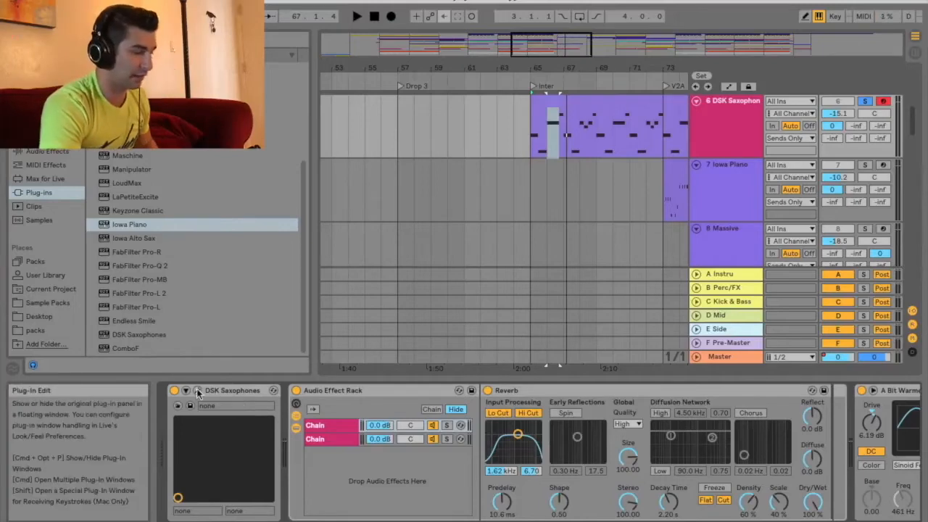
left_click(599, 291)
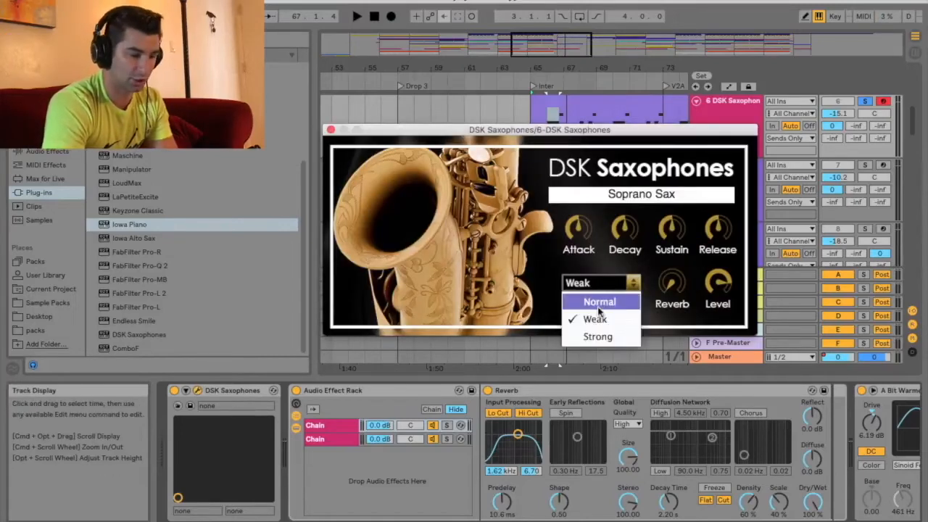
left_click(599, 306)
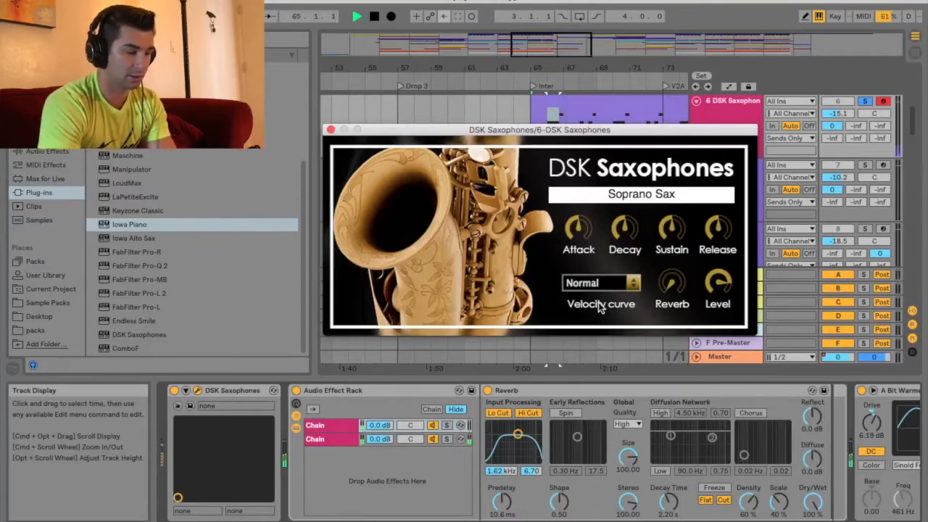
left_click(603, 284)
left_click(591, 318)
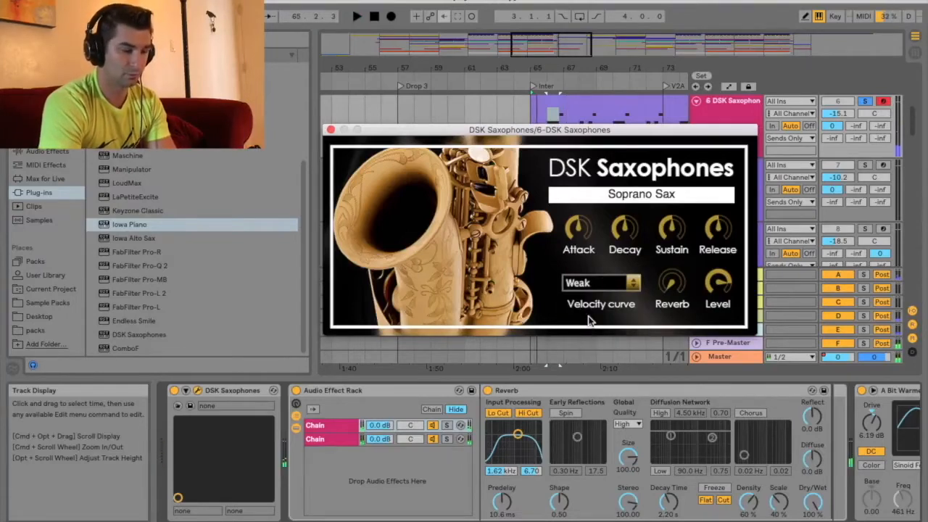
left_click(595, 287)
left_click(593, 335)
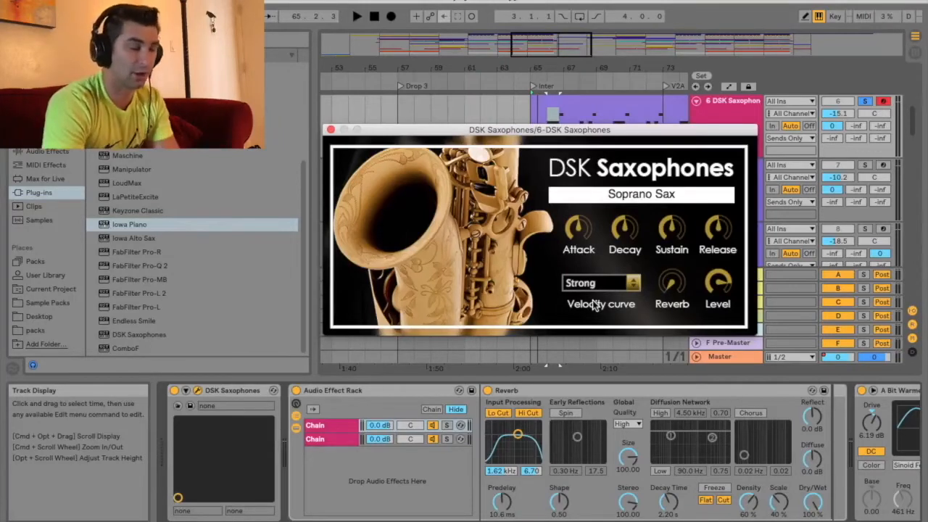
left_click(613, 283)
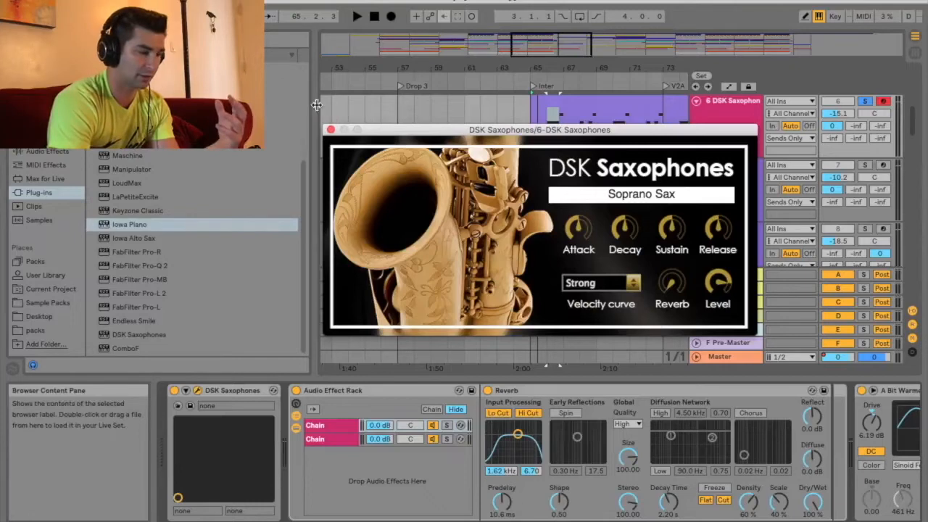
Step: Return to the saxophone clip's notes and raise the velocities of the second and third notes, C#3 and G#3, to match the others
left_click(331, 129)
left_click(508, 519)
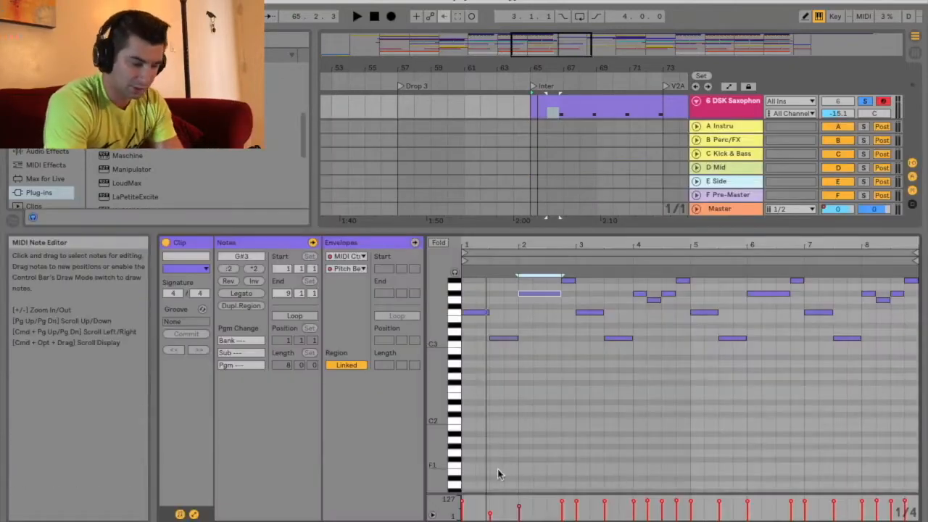
left_click(490, 514)
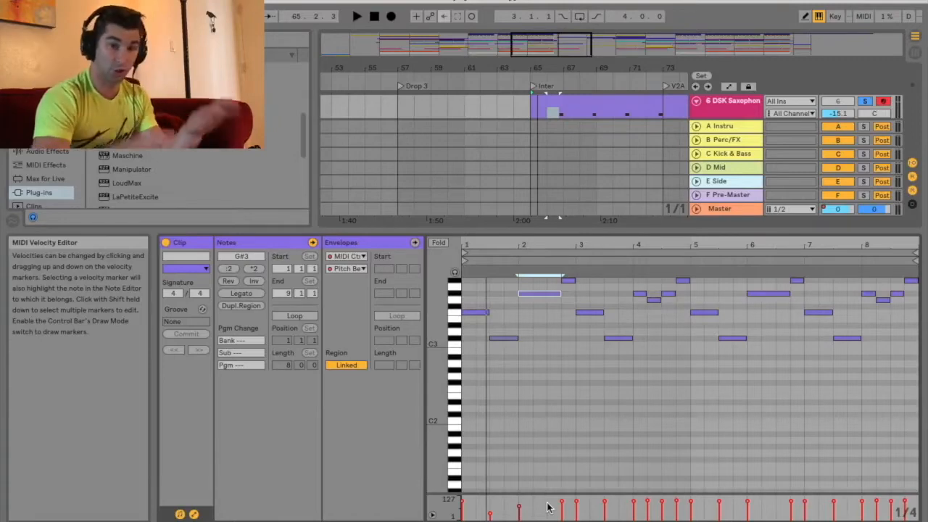
left_click_drag(490, 513, 490, 502)
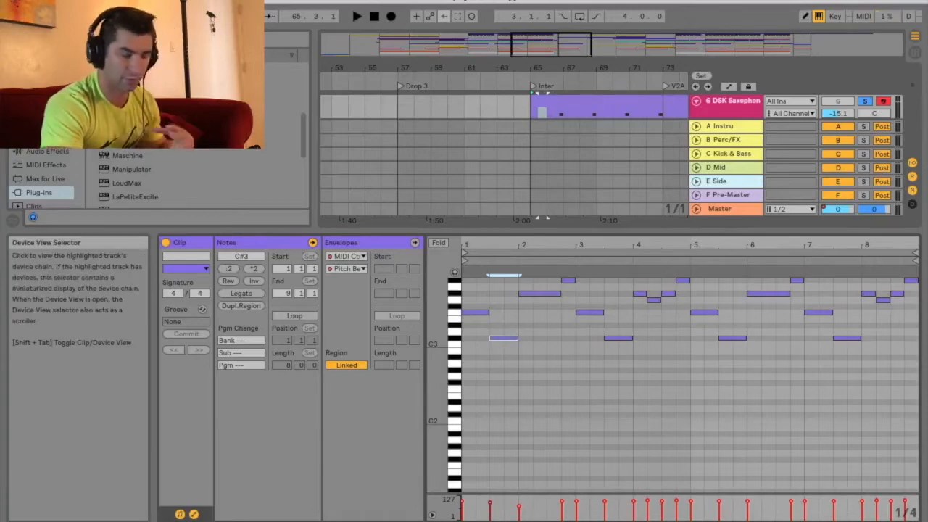
left_click(519, 503)
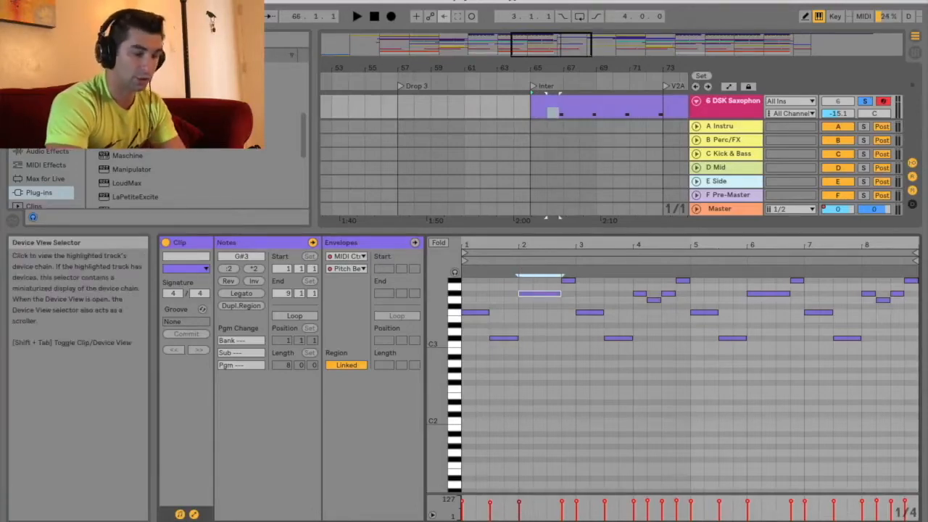
Step: Reopen the DSK Saxophones plug-in and set its velocity curve to Normal
left_click(840, 521)
left_click(198, 390)
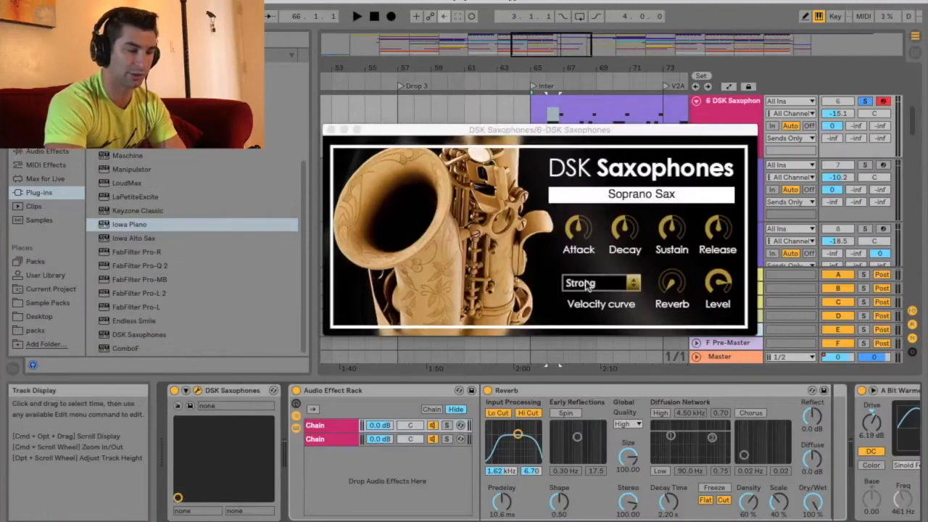
left_click(587, 282)
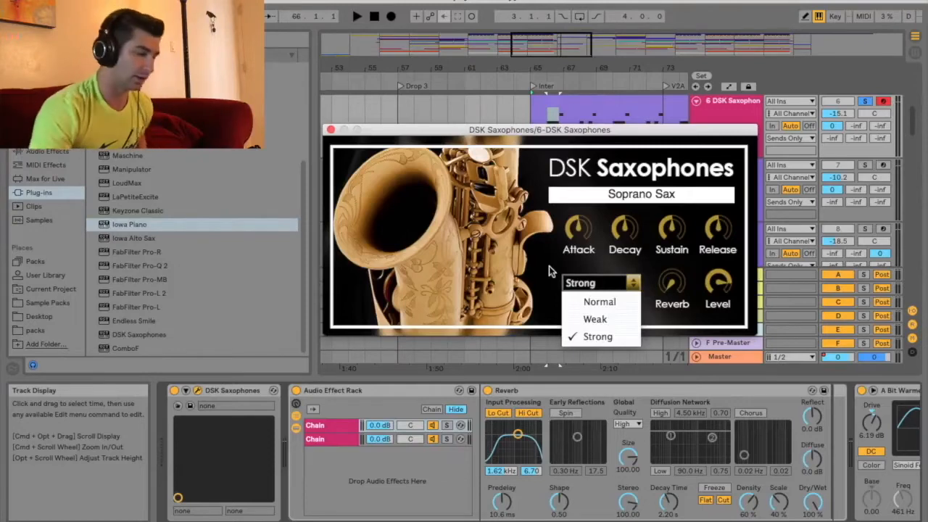
left_click(609, 302)
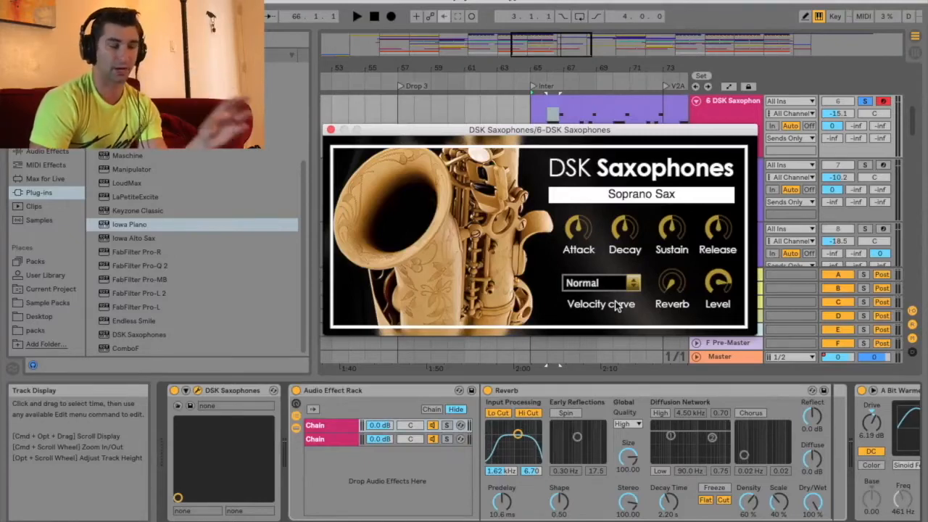
Step: Switch the DSK Saxophones instrument to Tenor Sax and play the clip from the Inter marker
left_click(629, 197)
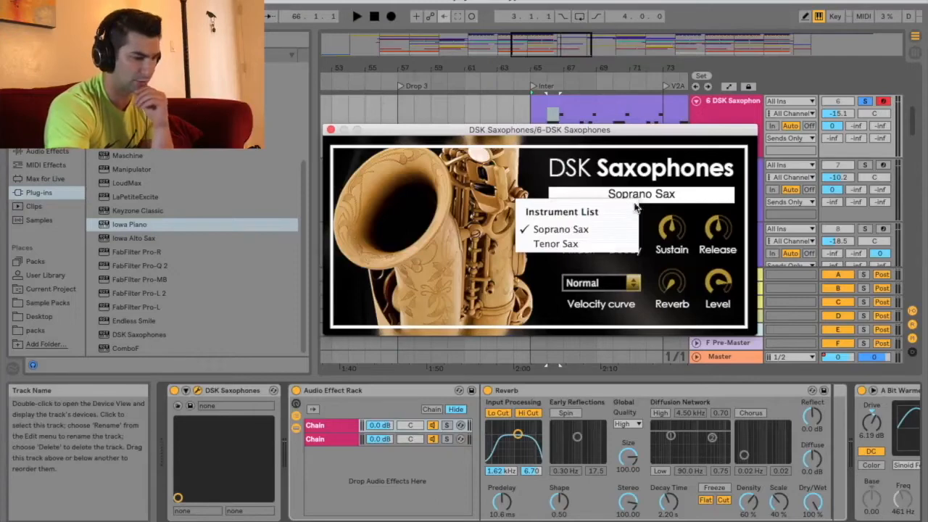
left_click(602, 242)
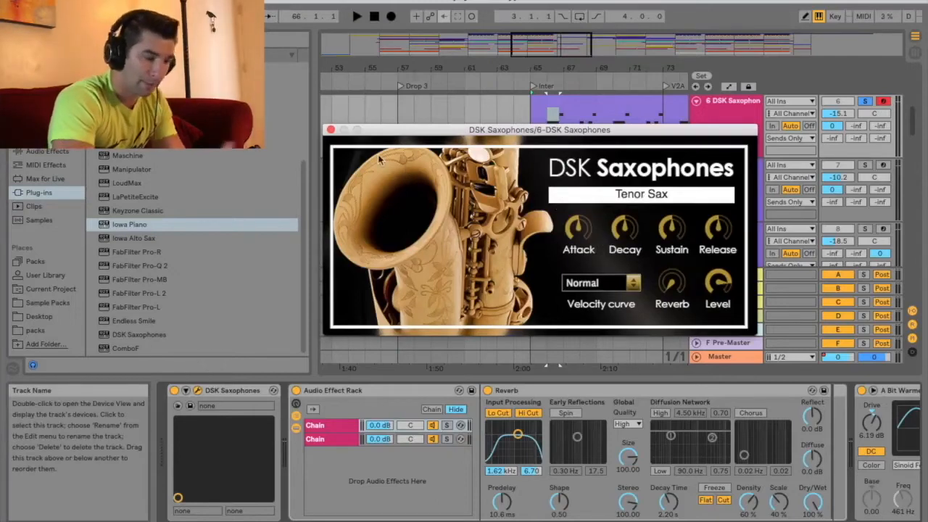
left_click(331, 130)
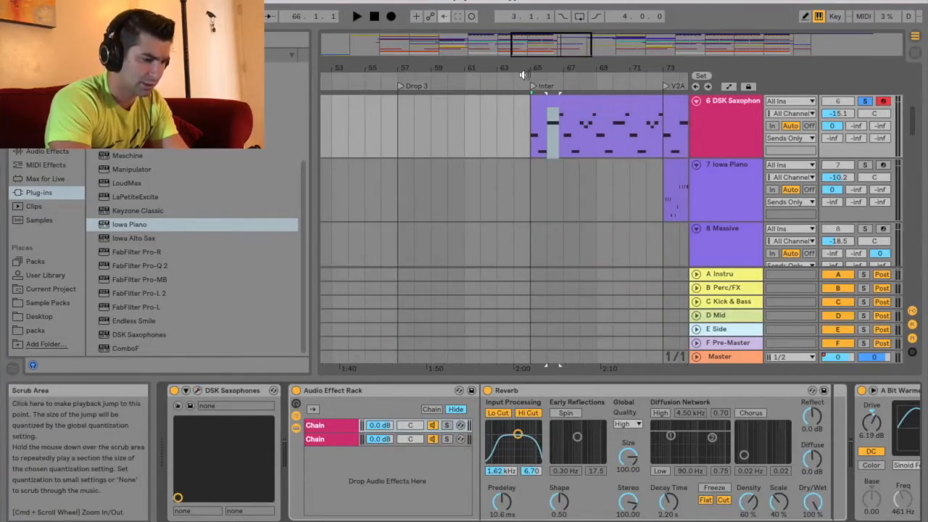
left_click(523, 75)
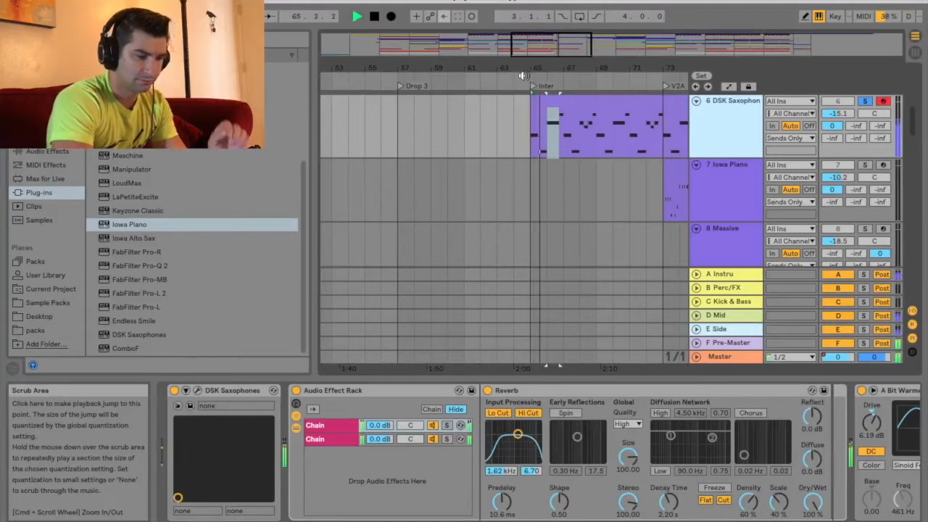
left_click(589, 116)
key("space")
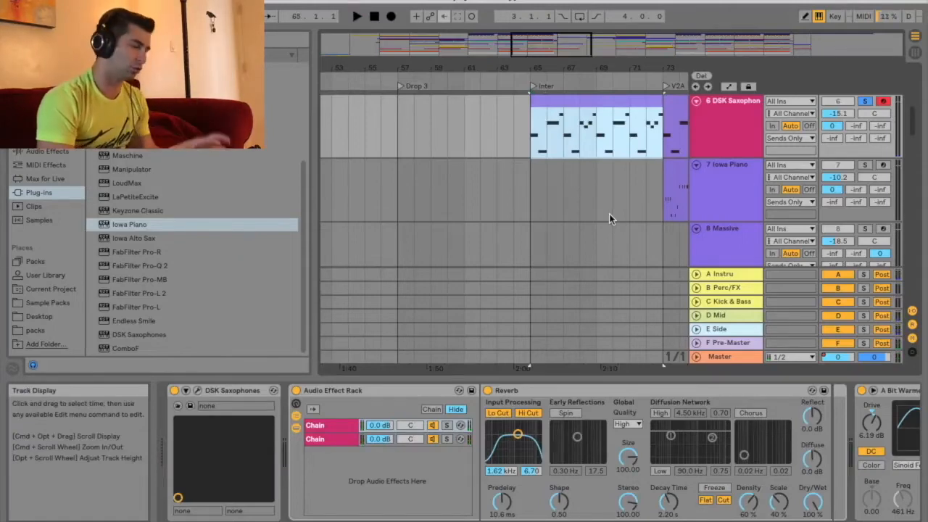
Step: Transpose all of the saxophone clip's notes down one octave to C#2–A#2 and play the section from the Inter marker
left_click(623, 520)
left_click(603, 435)
key("super+a")
key("shift+Down")
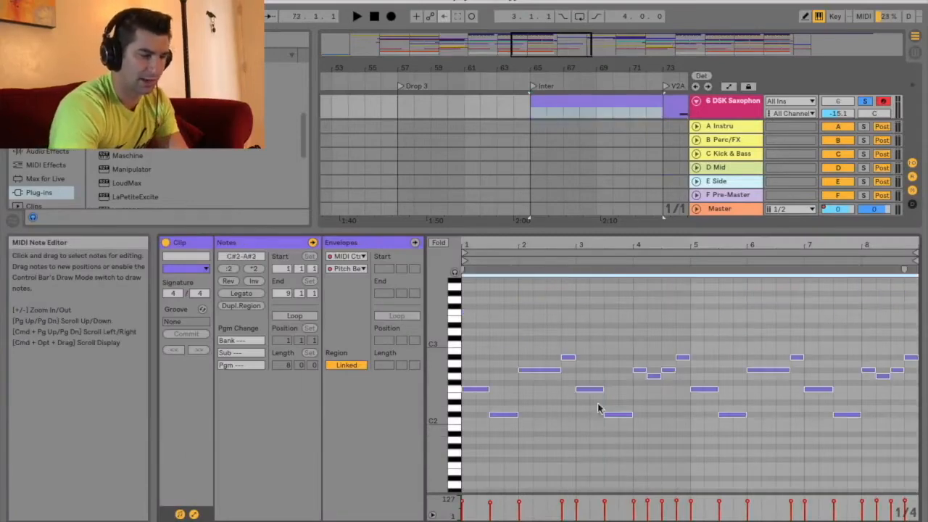
left_click(526, 74)
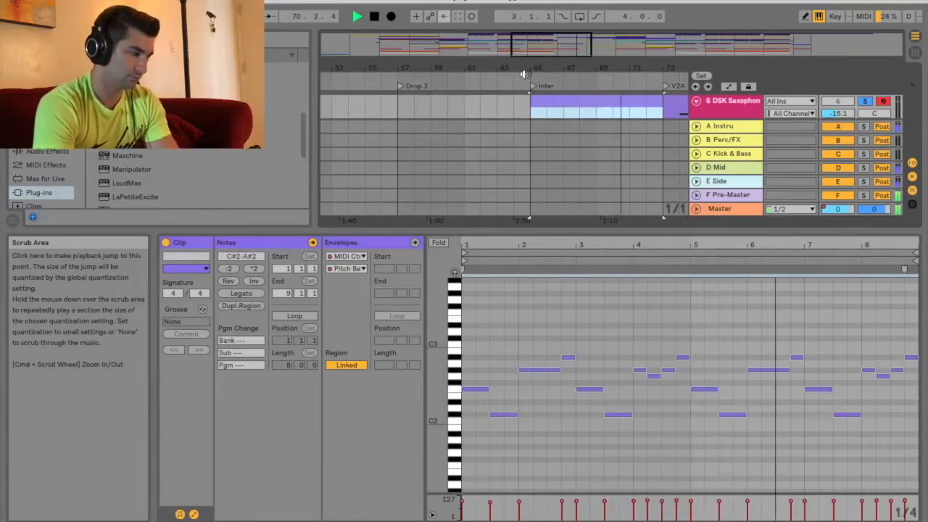
key("space")
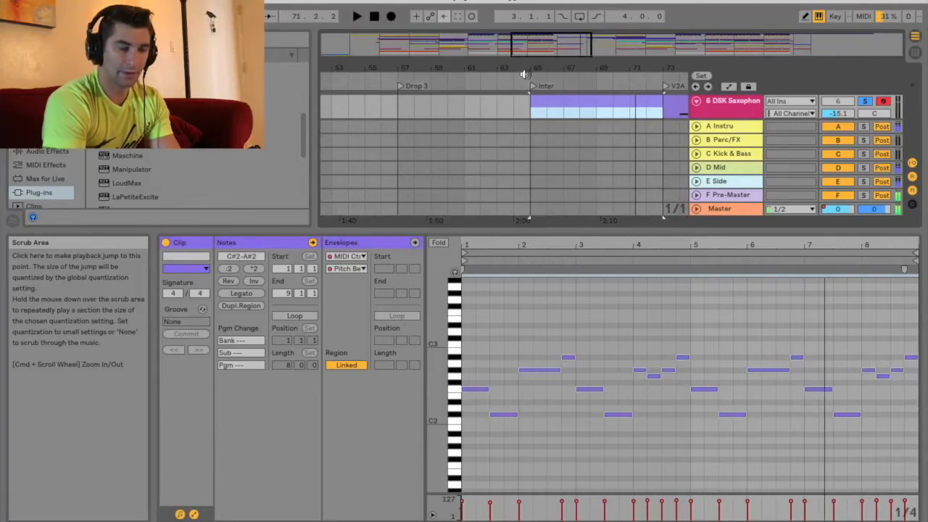
Step: Reduce the height of the clip view and set the DSK Saxophones instrument back to Soprano Sax
left_click_drag(555, 229, 575, 350)
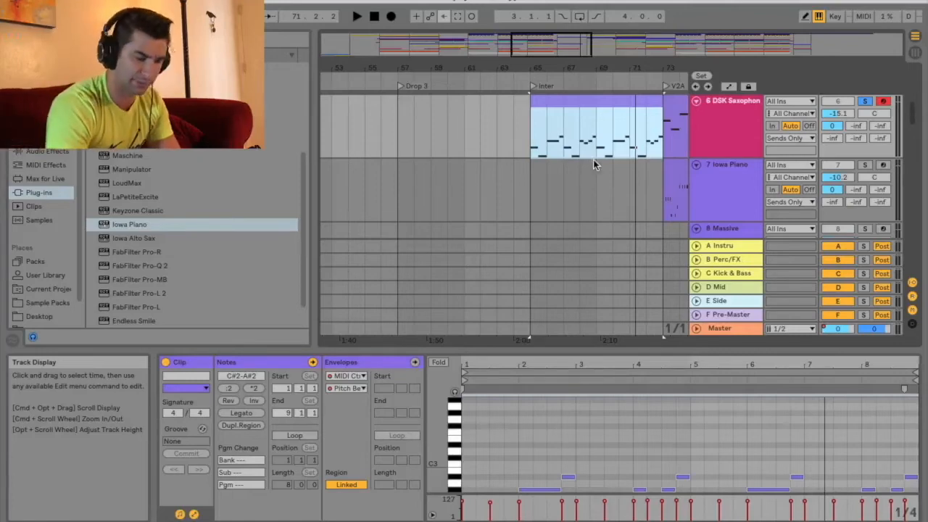
left_click(593, 162)
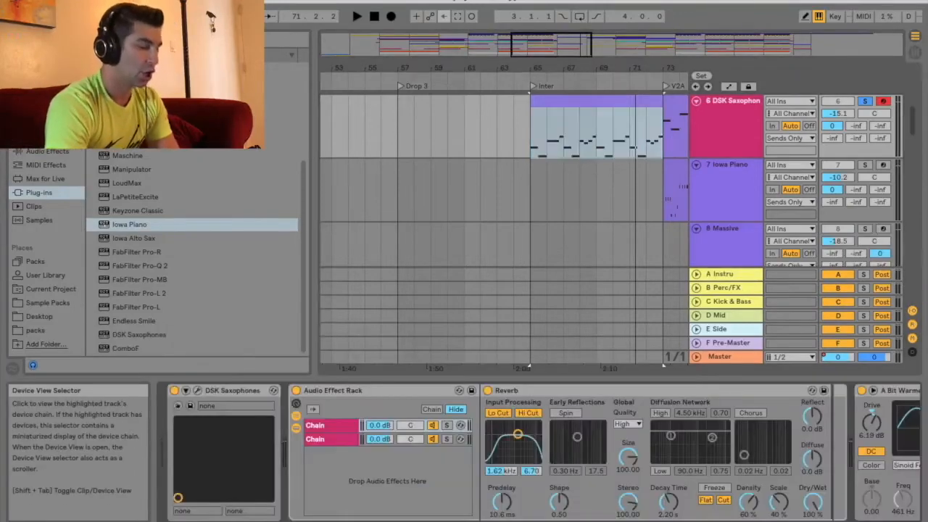
left_click(198, 390)
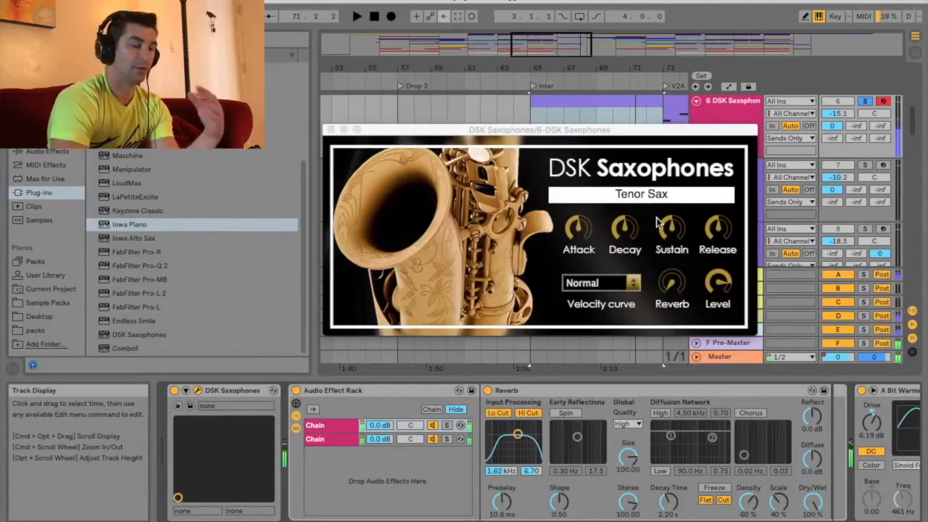
left_click(628, 198)
left_click(592, 229)
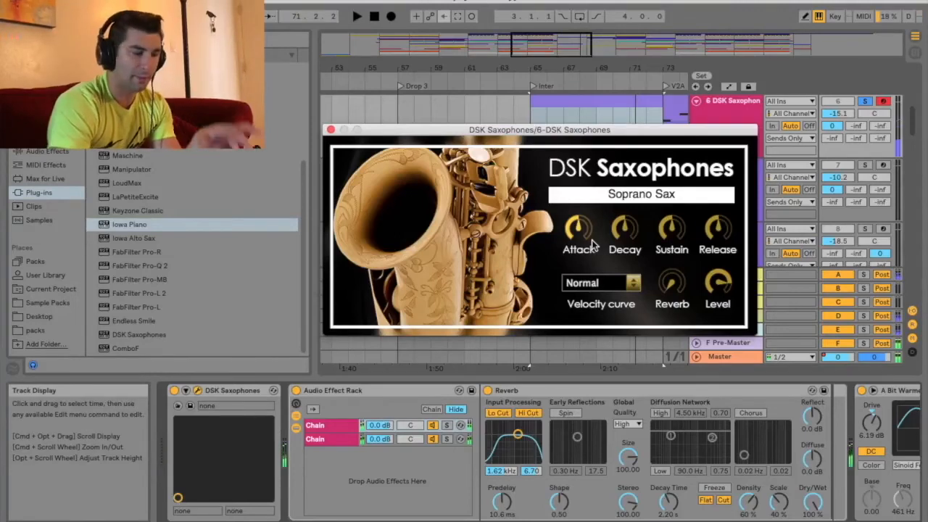
Step: Play the clip from the Inter marker with Soprano Sax and transpose all its notes up one octave to C#3–A#3
left_click(330, 130)
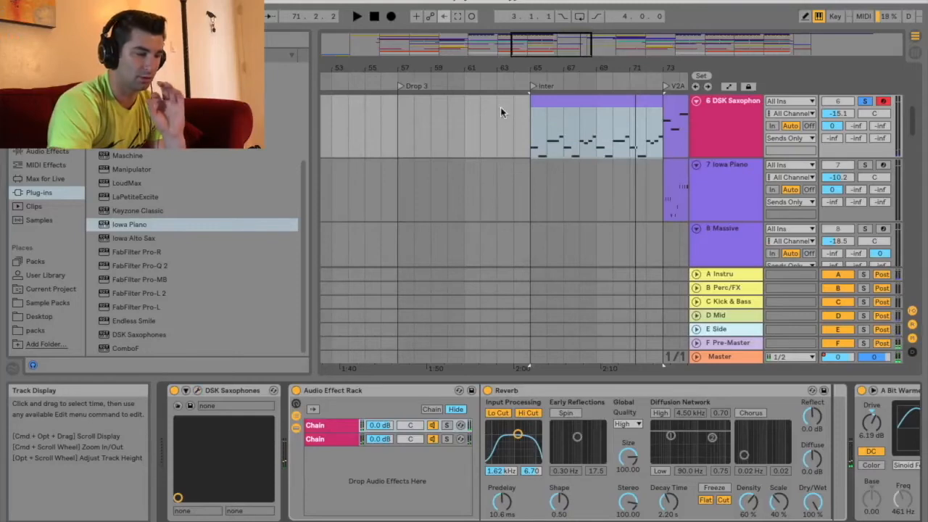
left_click(521, 75)
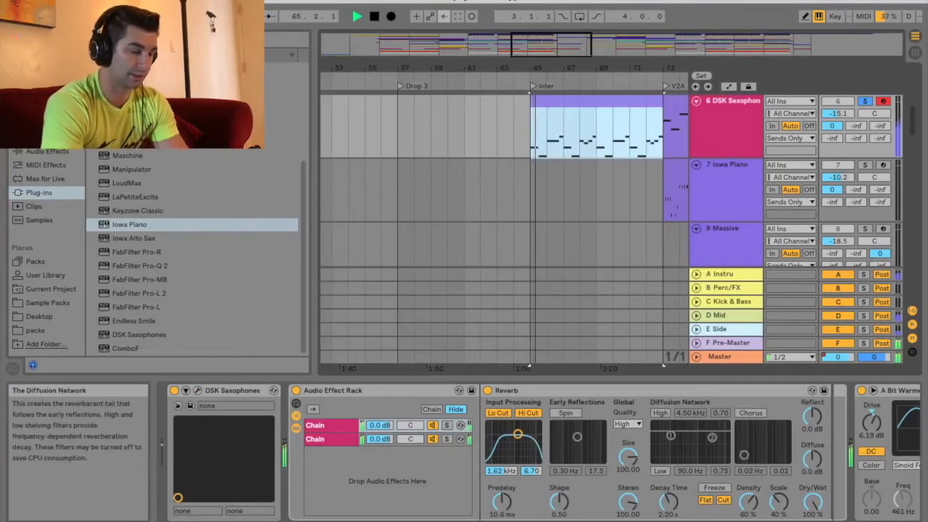
key("shift+Tab")
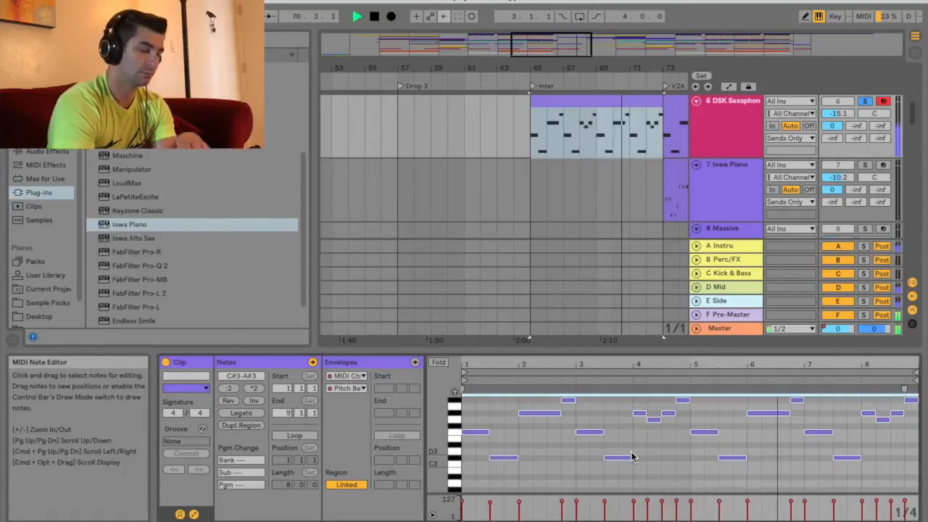
key("space")
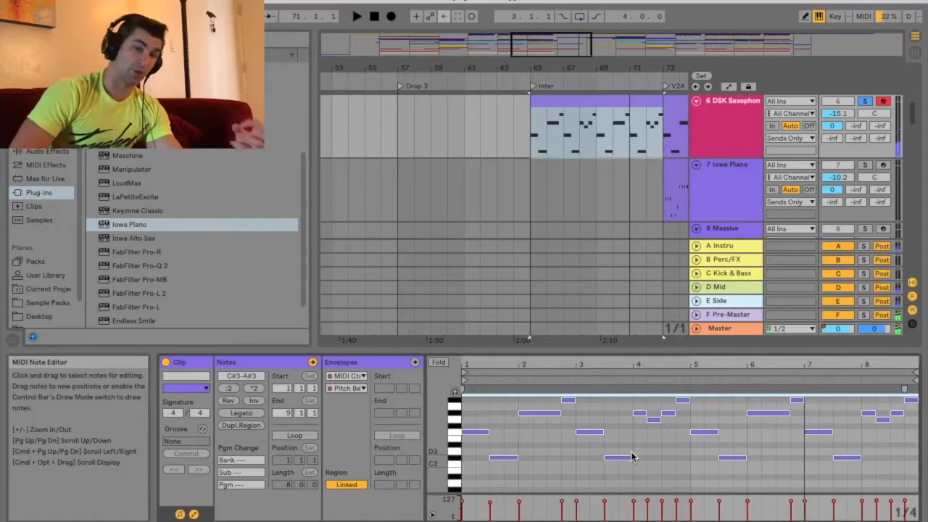